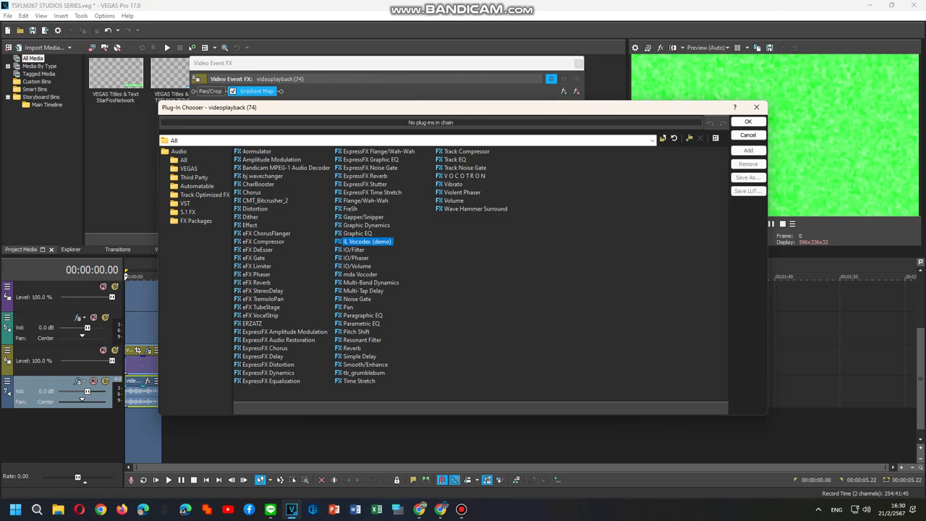
Step: Add the IL Vocodex (demo) plug-in to the videoplayback (74) audio event, using the Clearer preset and the Flanged saw carrier
{"action": "double_click", "coordinate": [367, 242]}
{"action": "left_click", "coordinate": [748, 121]}
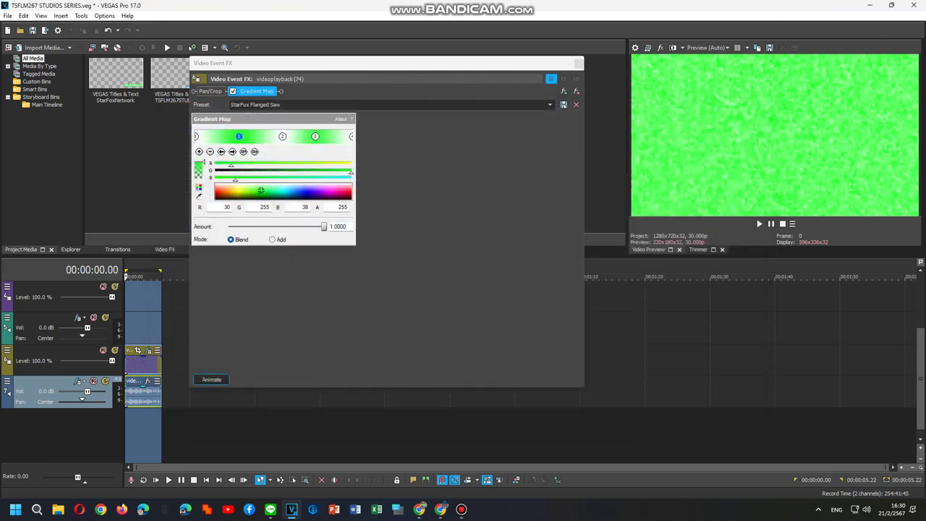
{"action": "left_click", "coordinate": [456, 136]}
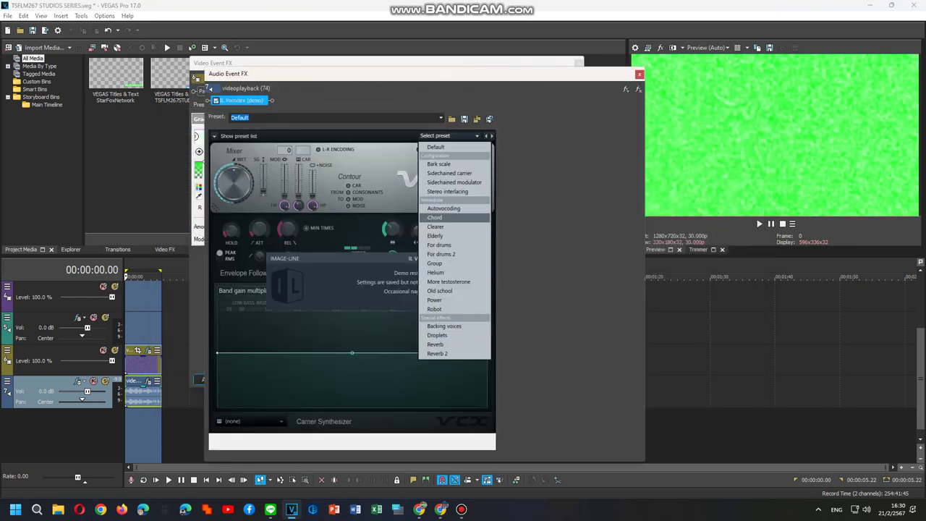
{"action": "left_click", "coordinate": [450, 227]}
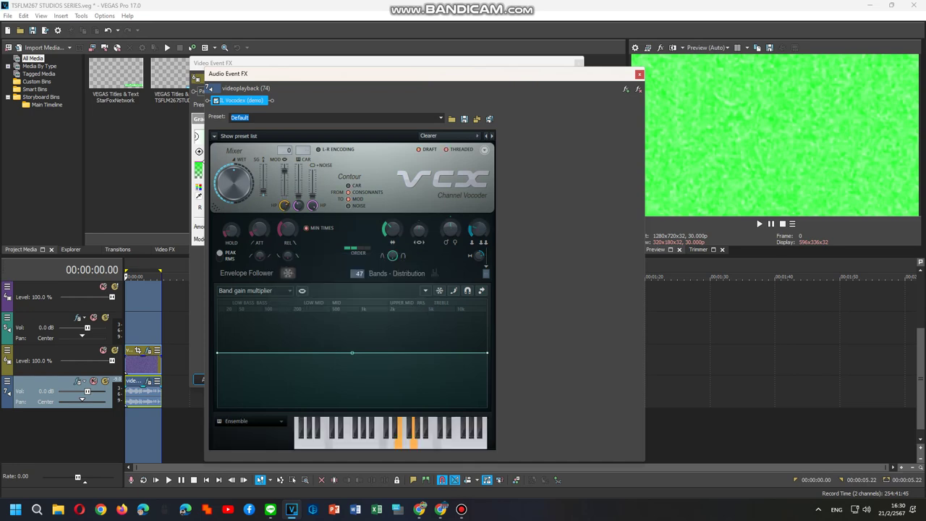
{"action": "left_click", "coordinate": [250, 421]}
{"action": "left_click", "coordinate": [294, 440]}
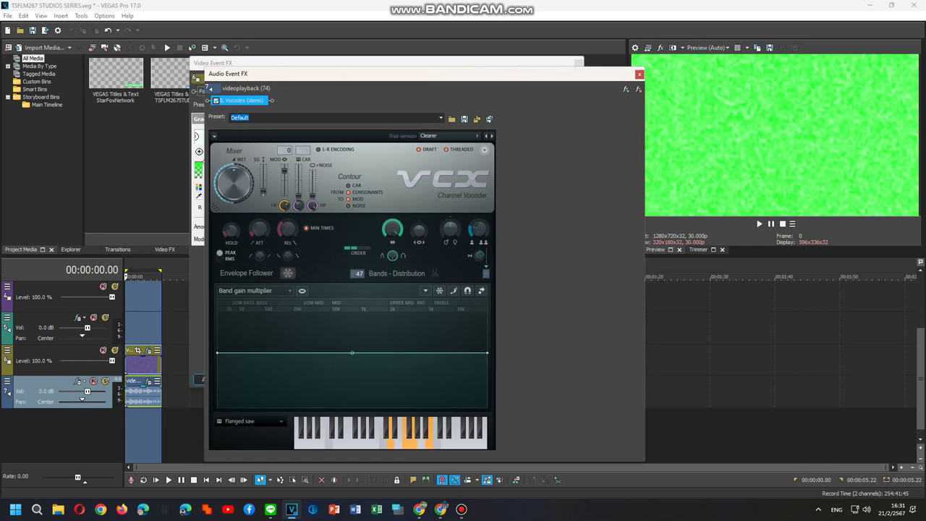
Step: Enable additional high carrier notes at the upper end of the Vocodex keyboard
{"action": "left_click", "coordinate": [460, 442]}
{"action": "left_click", "coordinate": [467, 443]}
{"action": "left_click", "coordinate": [483, 442]}
Step: Play the audio event's time range to preview the vocoder effect, and close the audio effect window
{"action": "double_click", "coordinate": [142, 435]}
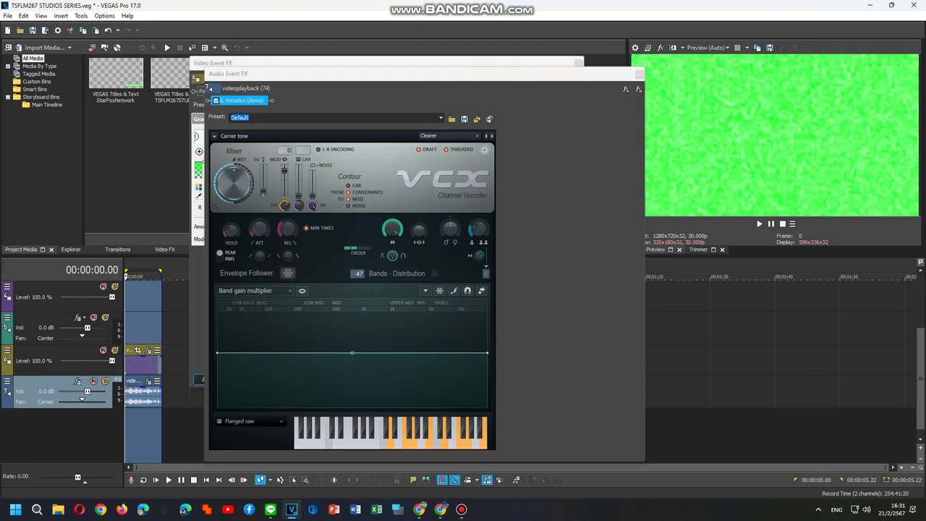
{"action": "key", "text": "space"}
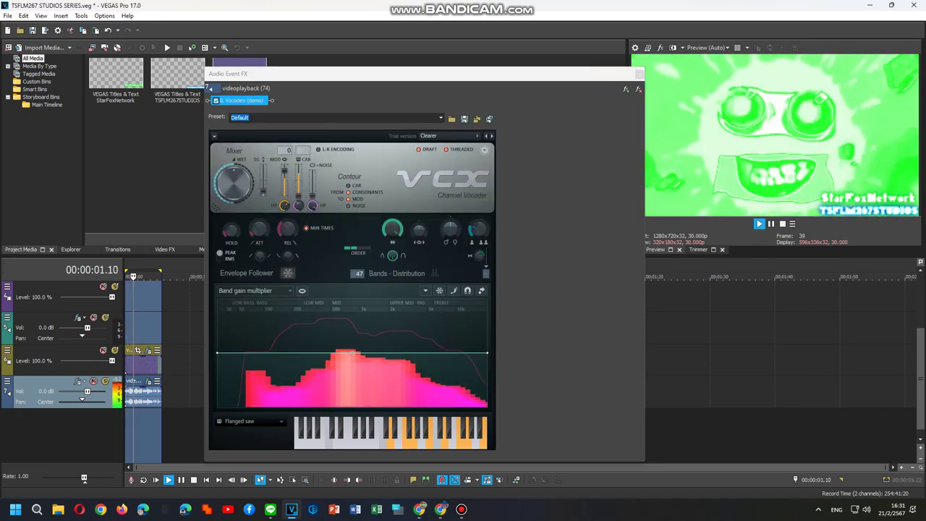
{"action": "left_click", "coordinate": [640, 74]}
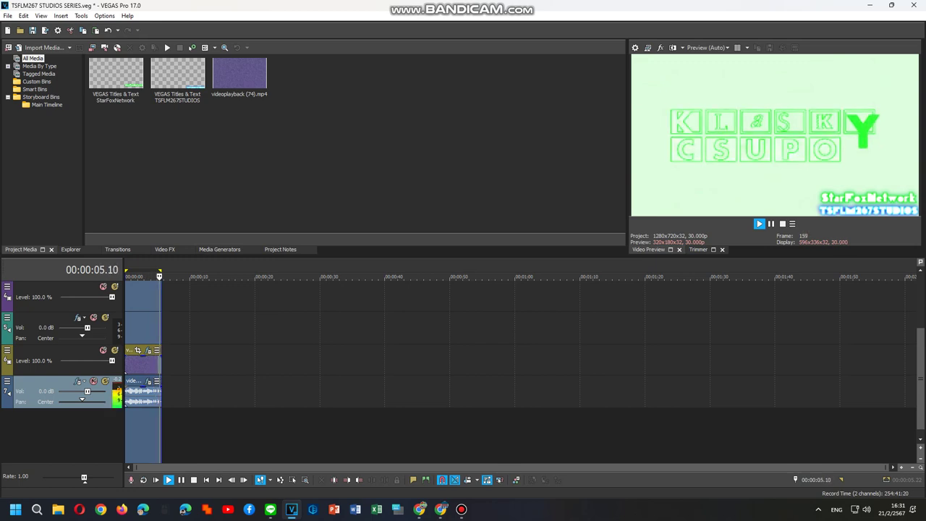
{"action": "key", "text": "space"}
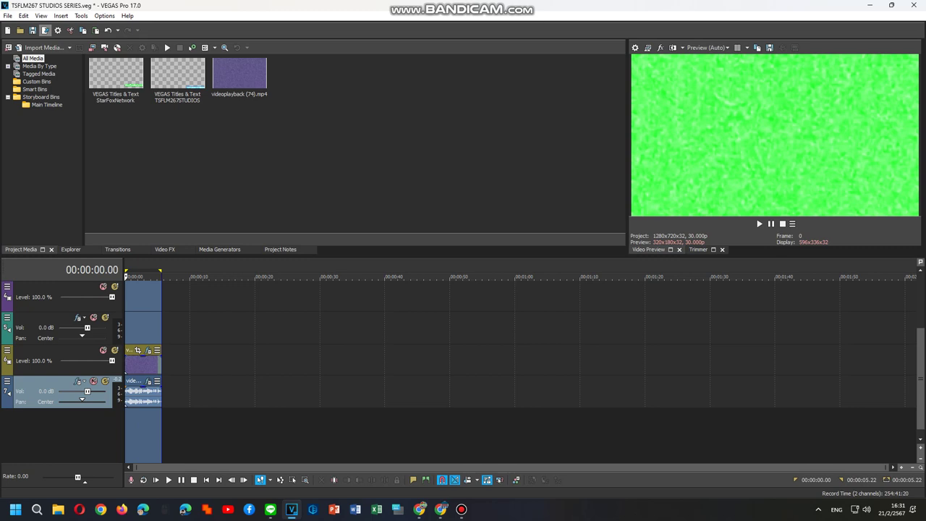
Step: Render the project with the HD 1080-60i YUV template as "An Audio Effect I'll Call StarFox Flanged Saw" and dismiss the render dialog
{"action": "left_click", "coordinate": [44, 31]}
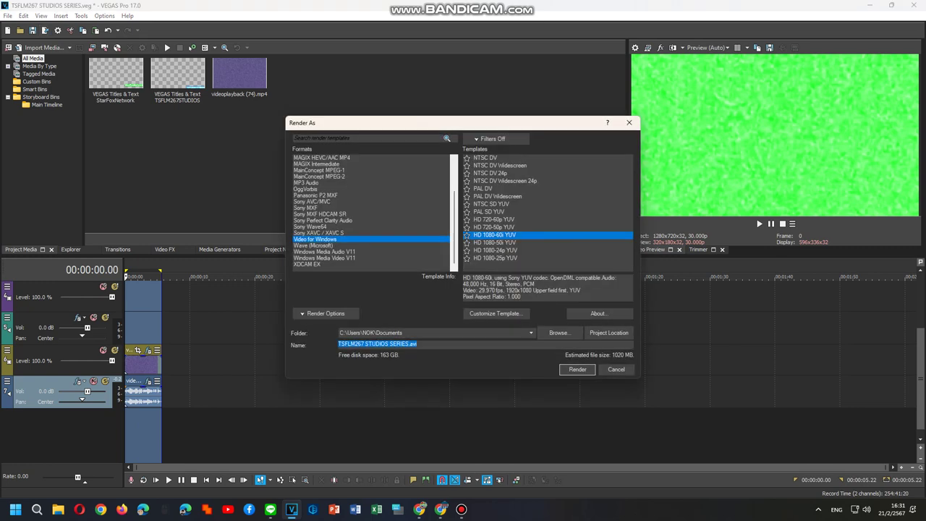
{"action": "type", "text": "An A"}
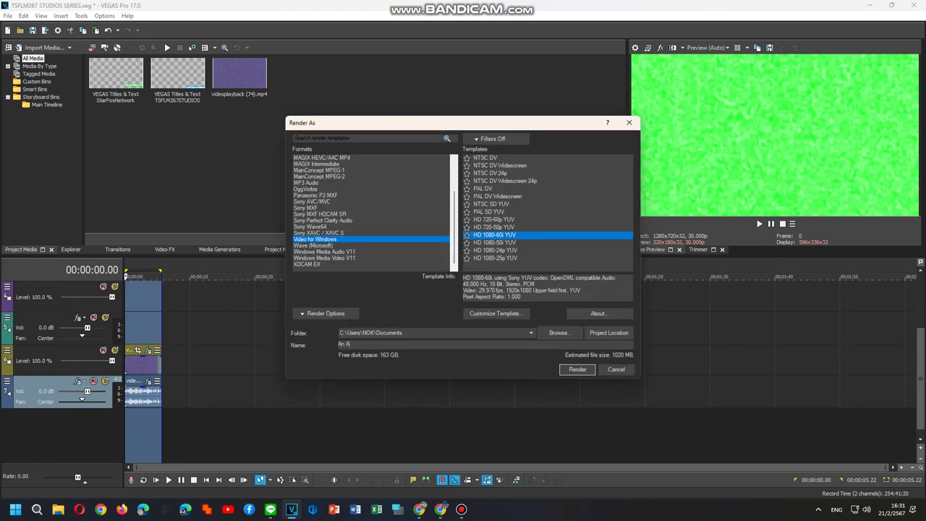
{"action": "type", "text": "udi"}
{"action": "type", "text": "o Effect I'll Call SD"}
{"action": "type", "text": "arFox Flanged Saw"}
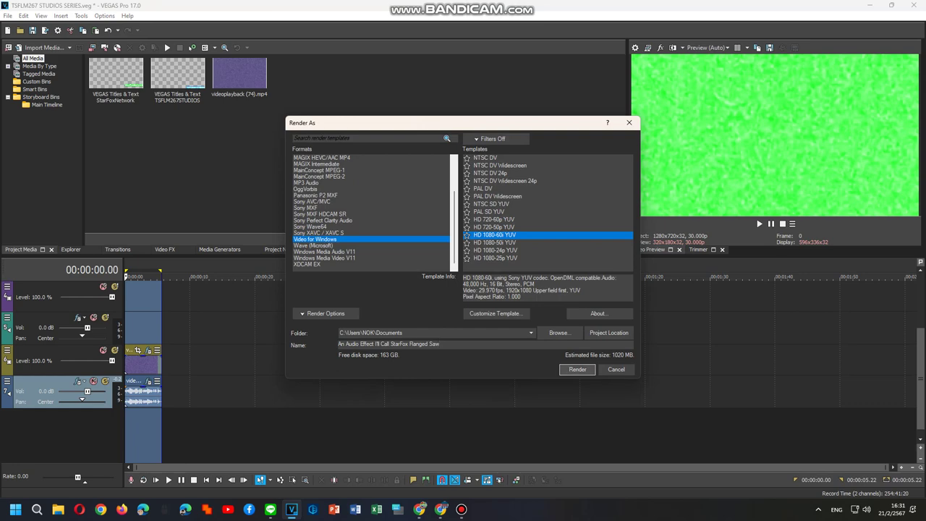
{"action": "key", "text": "Return"}
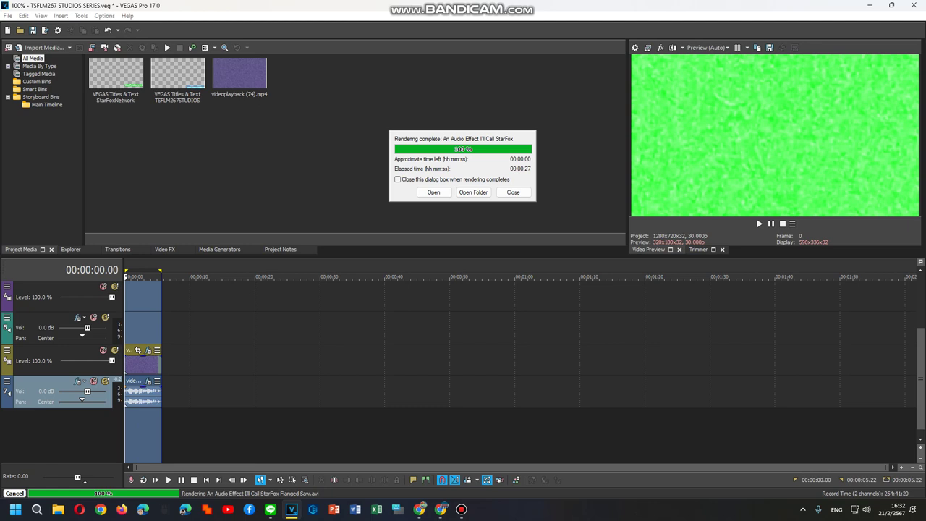
{"action": "key", "text": "Escape"}
Step: Open the video event's Gradient Map effect, set gradient stop 2 to black, and put the playhead at 00:00:02.27
{"action": "right_click", "coordinate": [145, 362]}
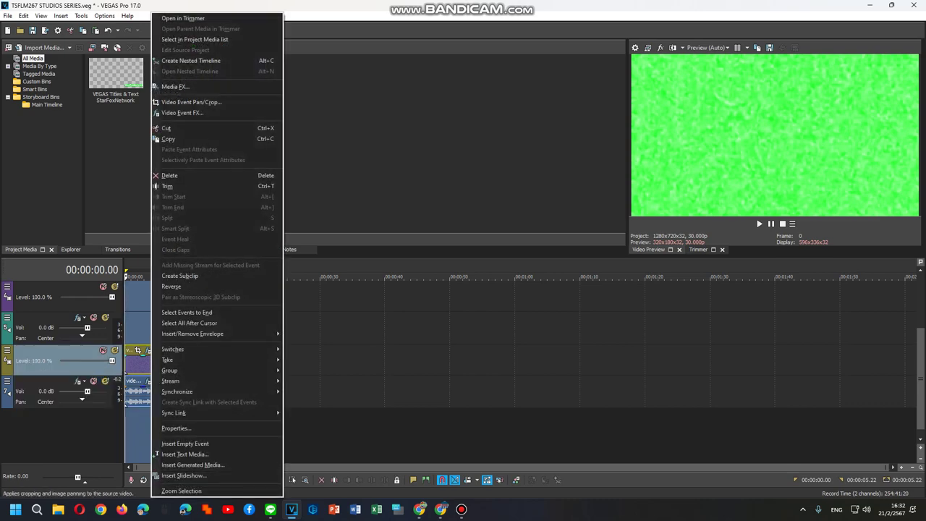
{"action": "left_click", "coordinate": [189, 103]}
{"action": "left_click", "coordinate": [282, 137]}
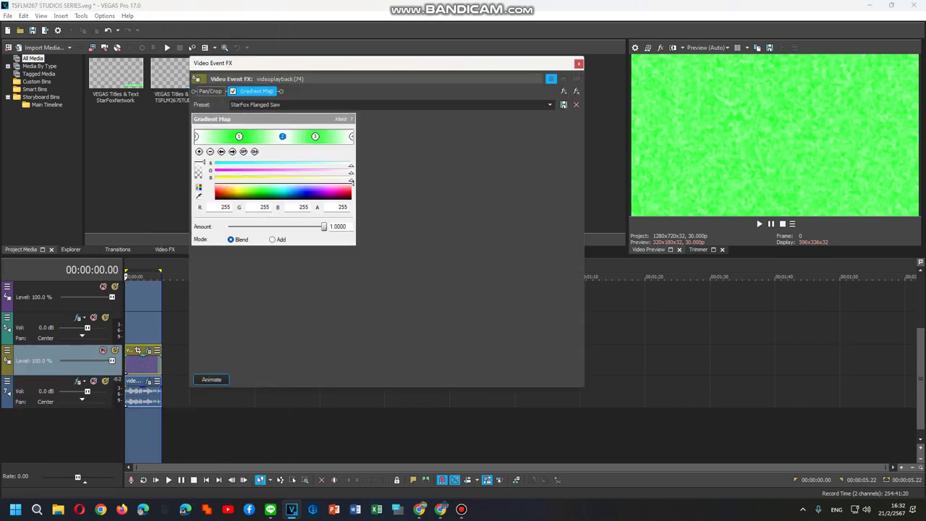
{"action": "left_click_drag", "start_coordinate": [352, 183], "coordinate": [352, 199]}
{"action": "left_click", "coordinate": [147, 329]}
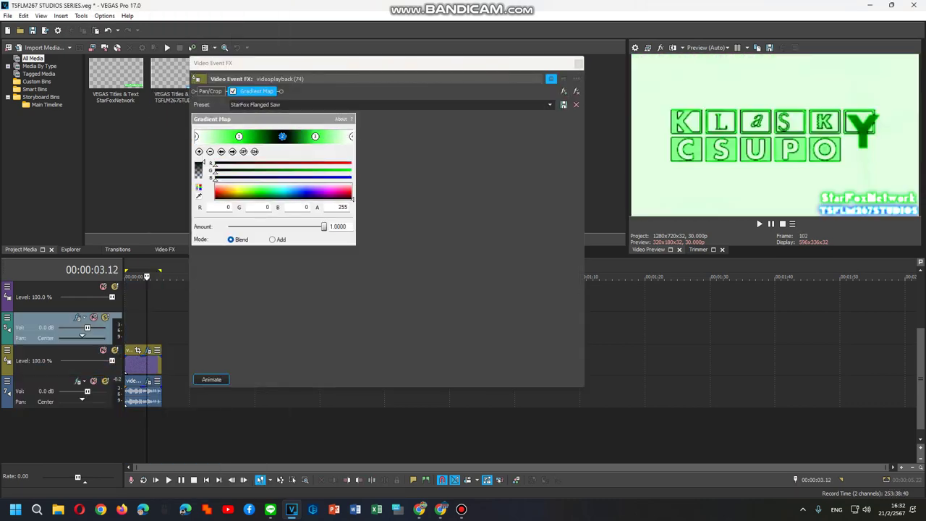
{"action": "left_click_drag", "start_coordinate": [147, 276], "coordinate": [144, 276]}
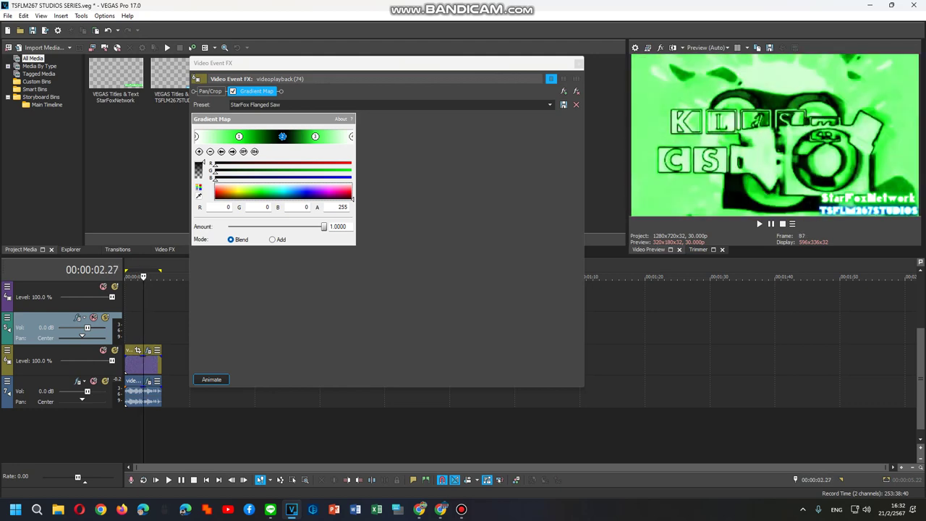
Step: Set gradient stop 3 to black and gradient stop 2 to white in the Gradient Map
{"action": "left_click", "coordinate": [315, 136]}
{"action": "left_click_drag", "start_coordinate": [300, 190], "coordinate": [353, 198]}
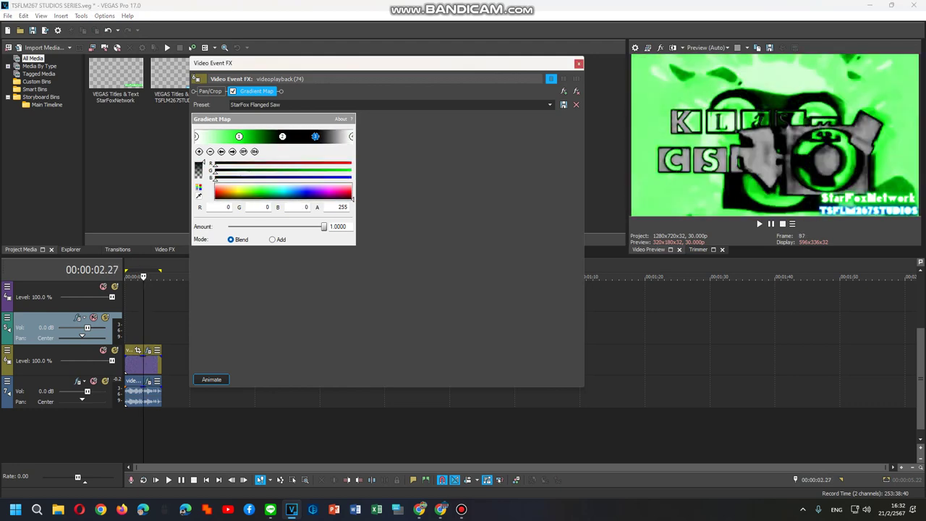
{"action": "left_click", "coordinate": [282, 136]}
{"action": "left_click", "coordinate": [267, 193]}
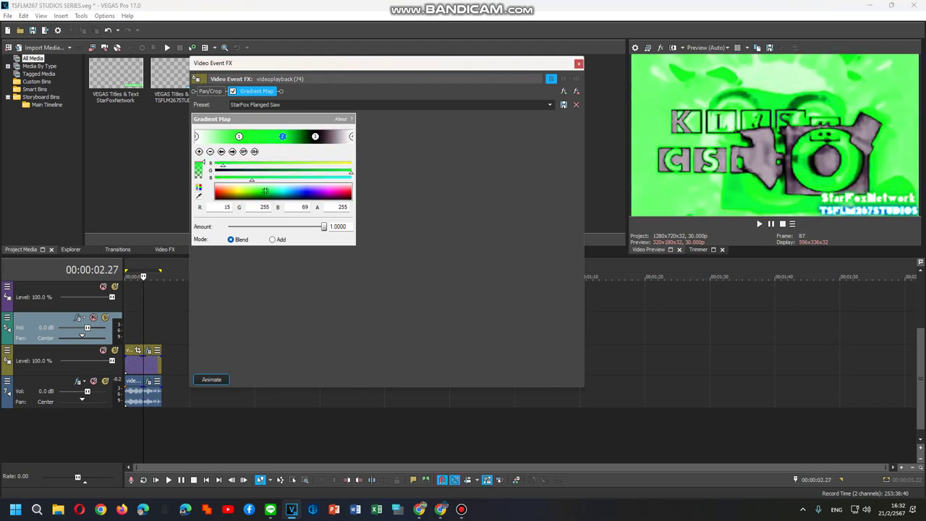
{"action": "left_click_drag", "start_coordinate": [267, 193], "coordinate": [352, 182]}
Step: Put the playhead at 00:00:02.25 and set gradient stop 1 to a darker green with RGB 0, 180, 22
{"action": "scroll", "coordinate": [163, 311], "scroll_direction": "up", "scroll_amount": 2}
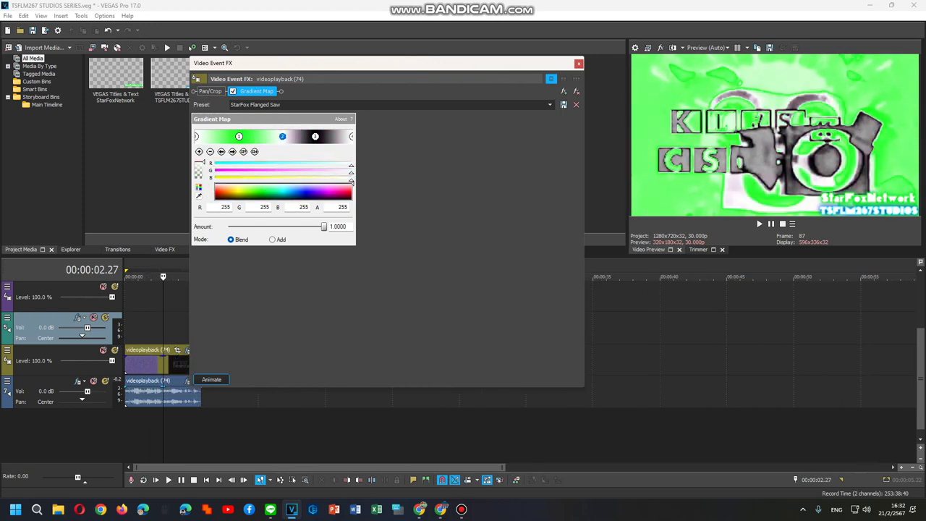
{"action": "left_click_drag", "start_coordinate": [164, 277], "coordinate": [162, 277]}
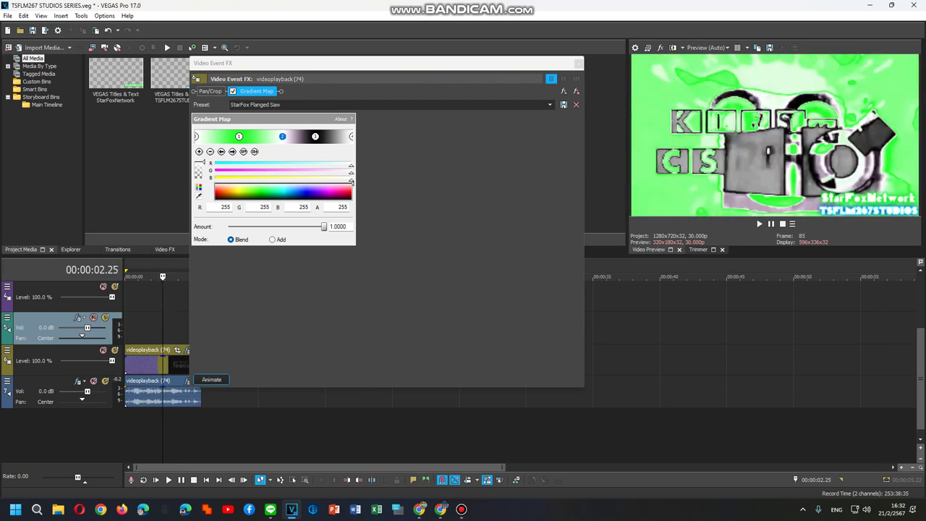
{"action": "scroll", "coordinate": [163, 361], "scroll_direction": "up", "scroll_amount": 2}
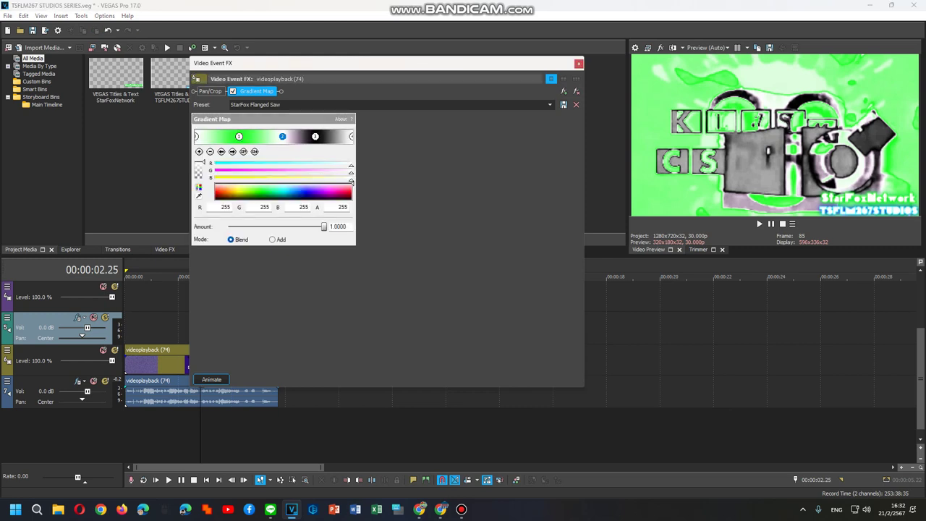
{"action": "left_click", "coordinate": [239, 136]}
{"action": "left_click_drag", "start_coordinate": [262, 192], "coordinate": [263, 194]}
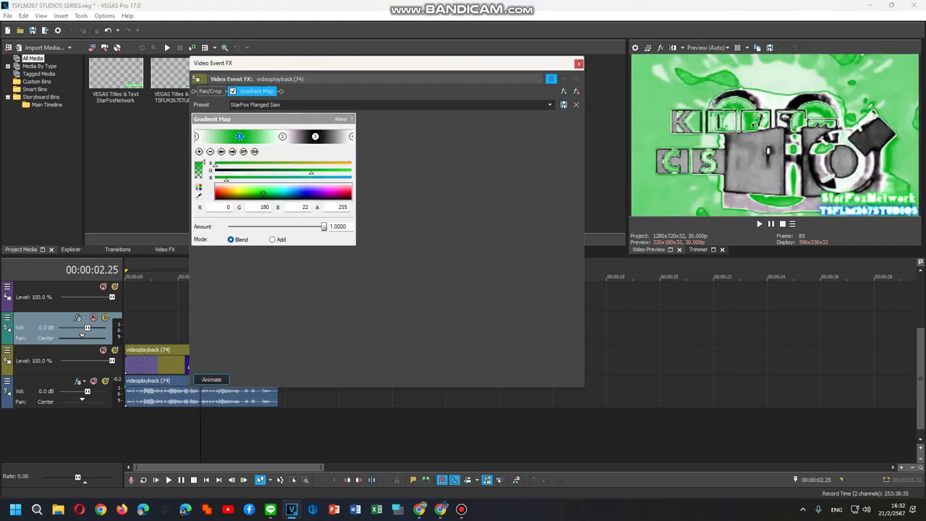
Step: Shift gradient stop 2 toward stop 1 and recolor it, then move stop 3 toward the end stop and make it white
{"action": "left_click_drag", "start_coordinate": [282, 136], "coordinate": [274, 136]}
{"action": "left_click_drag", "start_coordinate": [271, 190], "coordinate": [267, 191]}
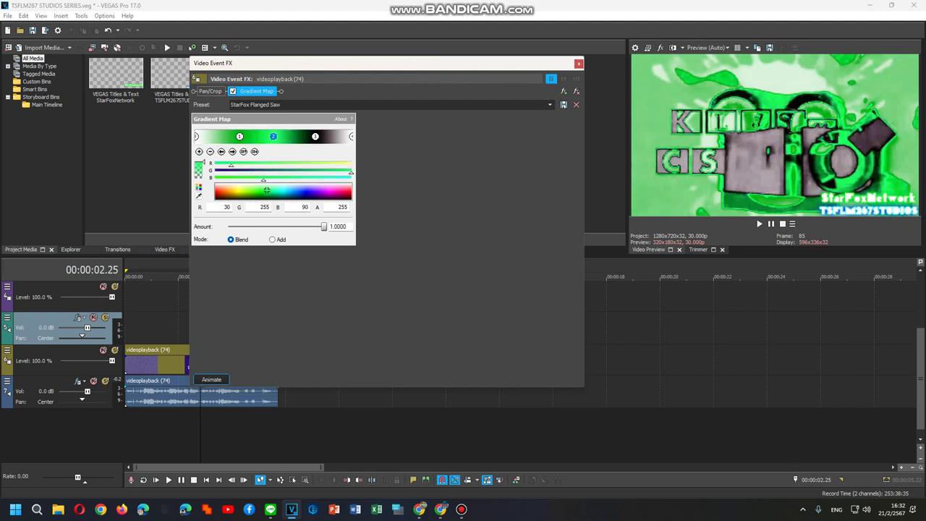
{"action": "mouse_move", "coordinate": [314, 136]}
{"action": "left_mouse_down"}
{"action": "mouse_move", "coordinate": [302, 137]}
{"action": "mouse_move", "coordinate": [351, 136]}
{"action": "mouse_move", "coordinate": [320, 136]}
{"action": "left_mouse_up"}
{"action": "left_click", "coordinate": [303, 185]}
{"action": "left_click", "coordinate": [331, 199]}
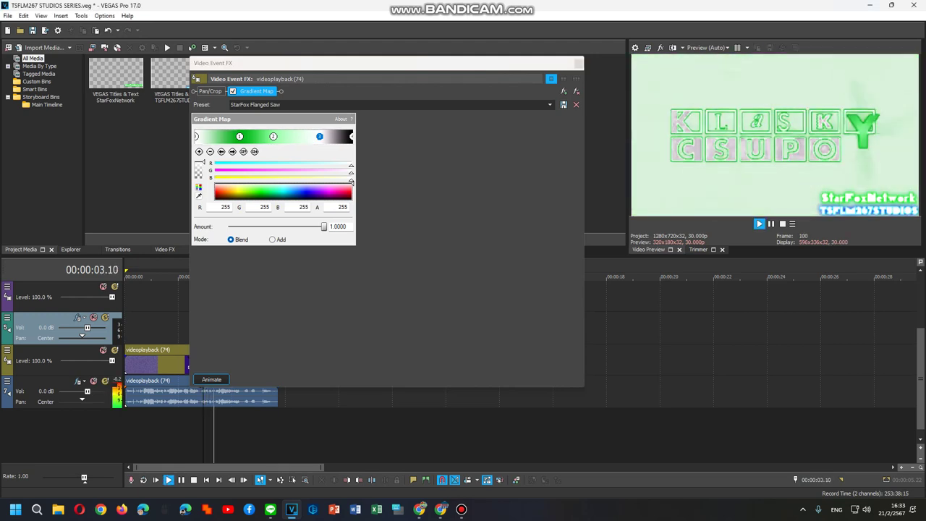
Step: Stop playback, select the clip's time range, and rename the Gradient Map preset as "StarFox Flanged Pulse"
{"action": "left_click", "coordinate": [204, 398]}
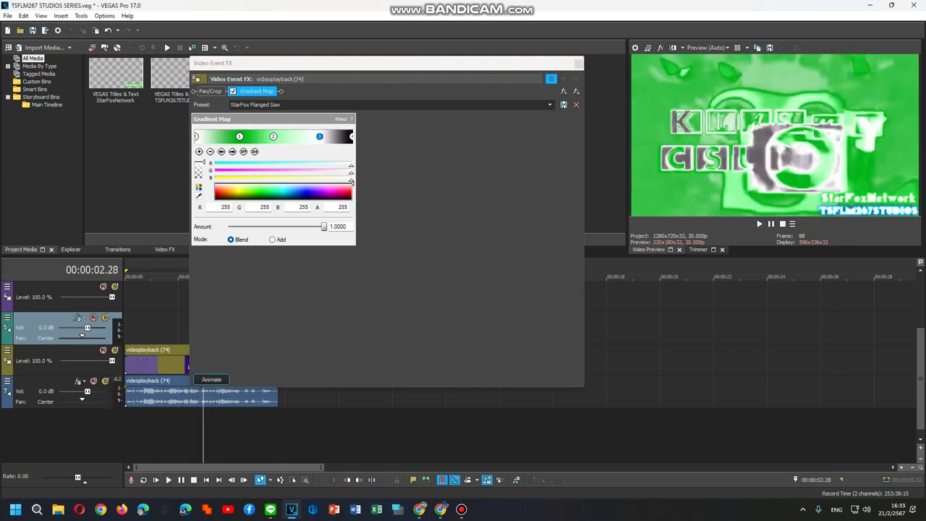
{"action": "double_click", "coordinate": [204, 398]}
{"action": "left_click", "coordinate": [578, 64]}
{"action": "left_click_drag", "start_coordinate": [269, 105], "coordinate": [282, 105]}
{"action": "type", "text": "Pulse"}
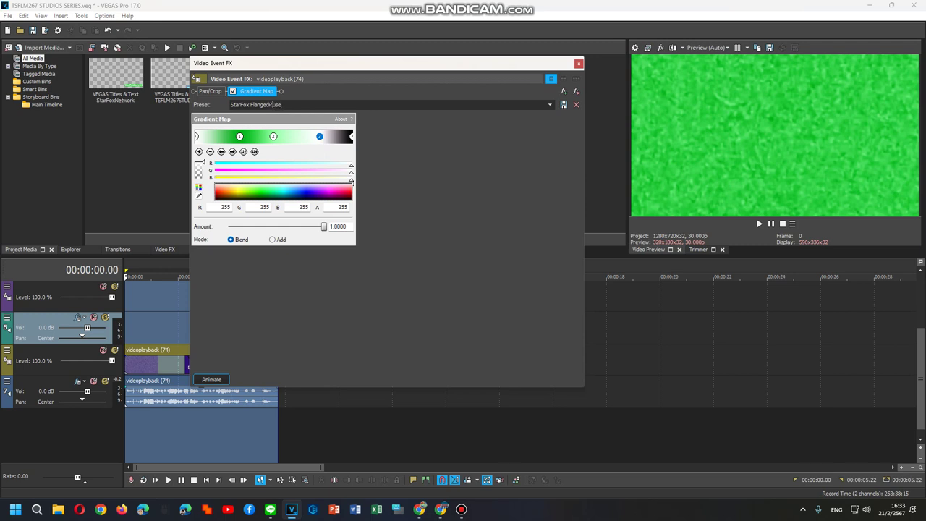
{"action": "key", "text": "Left"}
{"action": "key", "text": "BackSpace"}
Step: Set the gradient's first stop to black and play the clip to 00:00:02.25 to check the colors
{"action": "left_click", "coordinate": [196, 137]}
{"action": "left_click", "coordinate": [240, 136]}
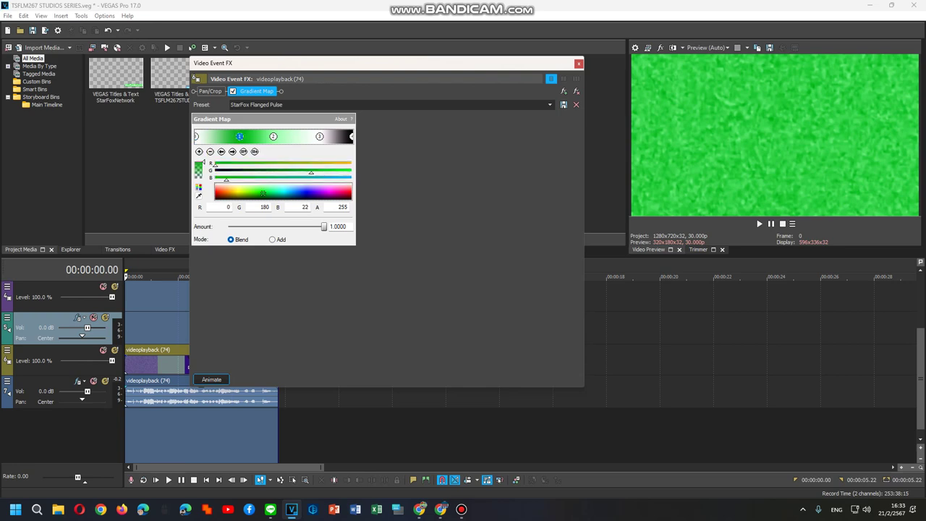
{"action": "left_click", "coordinate": [196, 137]}
{"action": "left_click", "coordinate": [351, 198]}
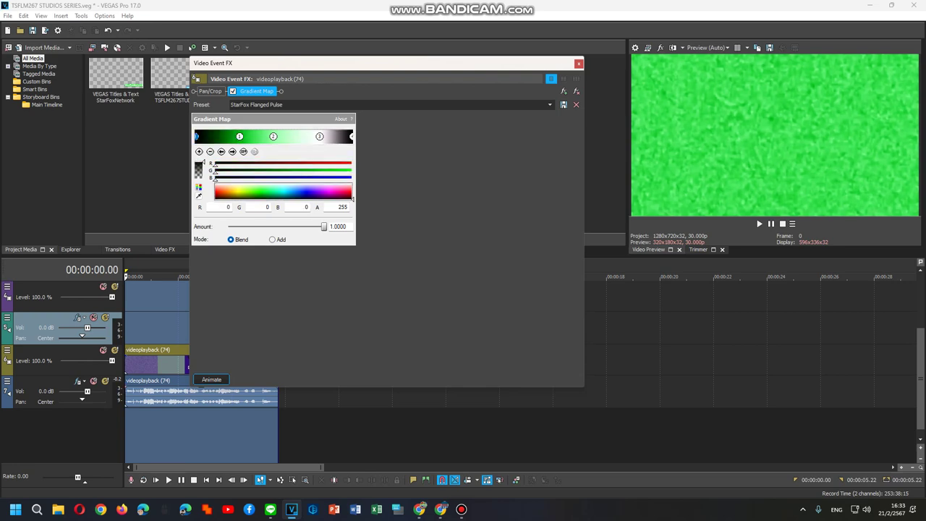
{"action": "key", "text": "space"}
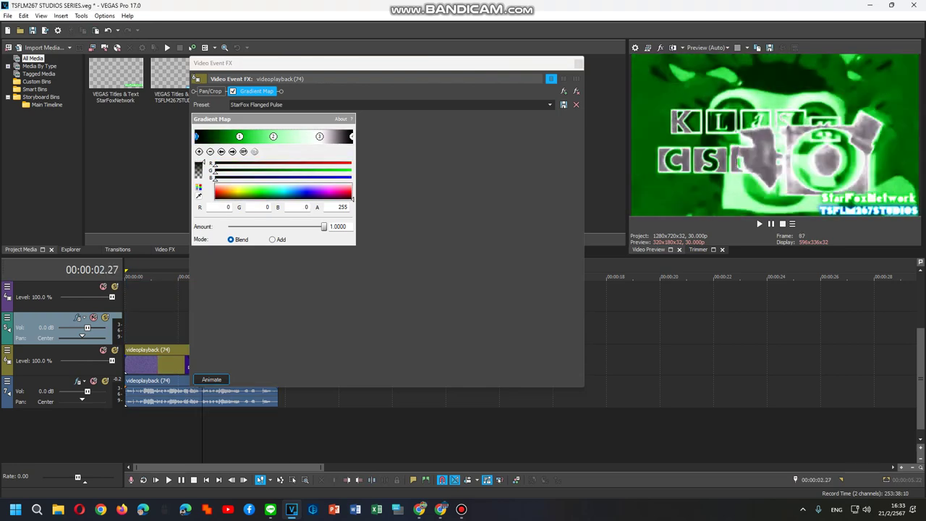
{"action": "key", "text": "Return"}
Step: Rework the upper gradient stops into white just past the middle, black after it, and green at the end
{"action": "left_click", "coordinate": [319, 137]}
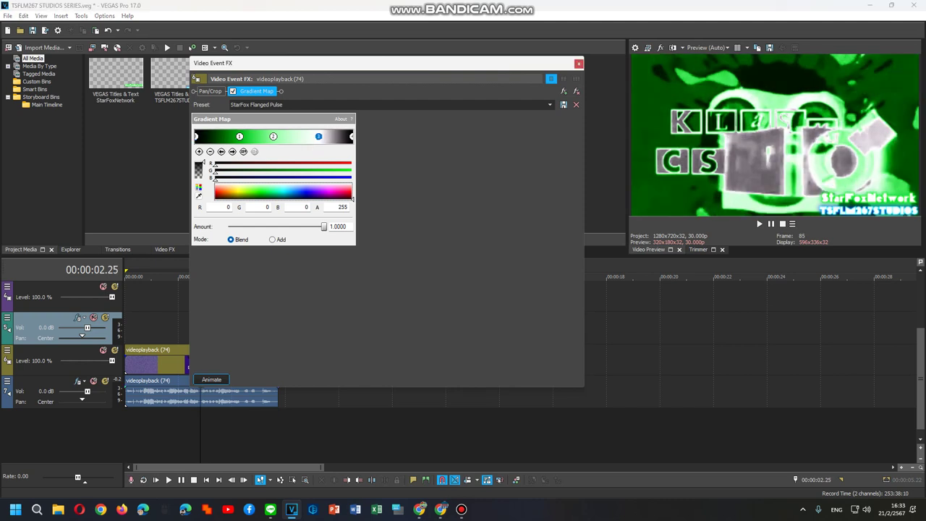
{"action": "left_click", "coordinate": [273, 136]}
{"action": "mouse_move", "coordinate": [317, 136]}
{"action": "left_mouse_down"}
{"action": "mouse_move", "coordinate": [274, 136]}
{"action": "mouse_move", "coordinate": [351, 136]}
{"action": "mouse_move", "coordinate": [249, 136]}
{"action": "mouse_move", "coordinate": [342, 136]}
{"action": "mouse_move", "coordinate": [312, 136]}
{"action": "left_mouse_up"}
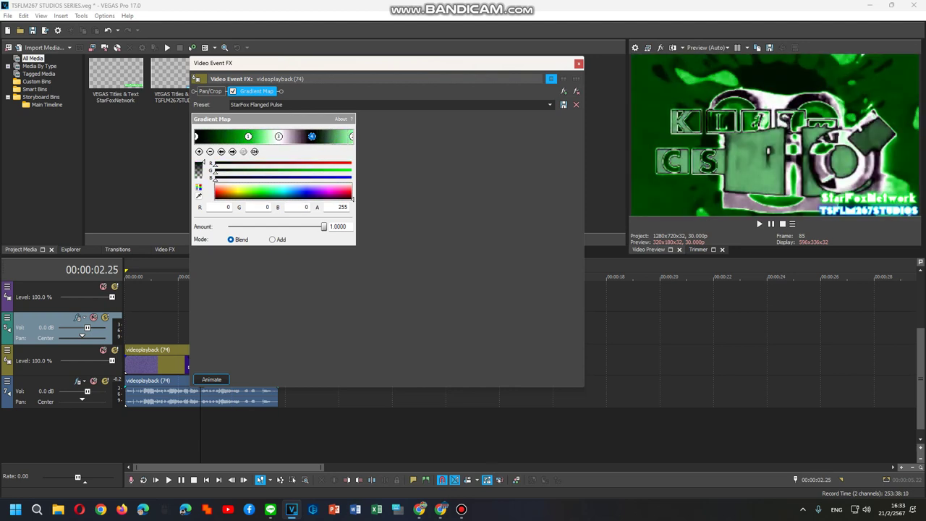
Step: Preview the clip and move the dark green gradient stop 1 closer to the black first stop
{"action": "key", "text": "space"}
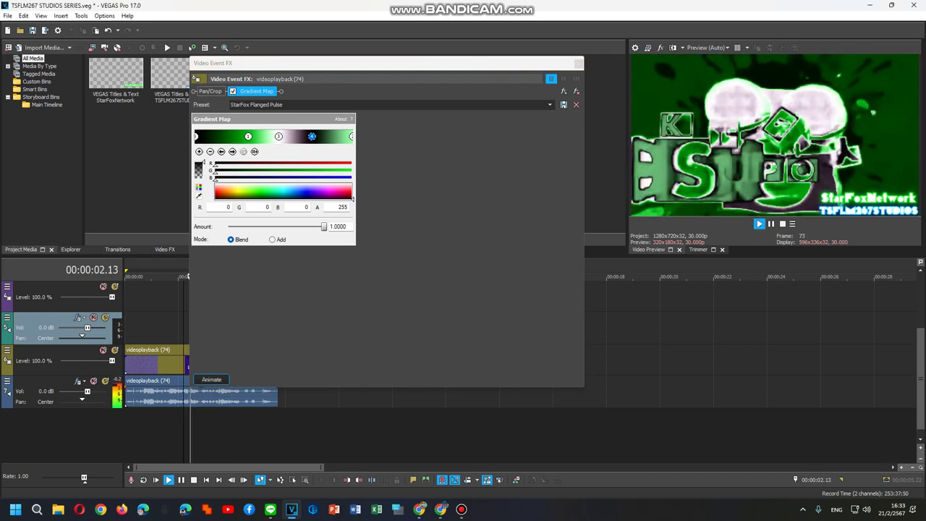
{"action": "key", "text": "space"}
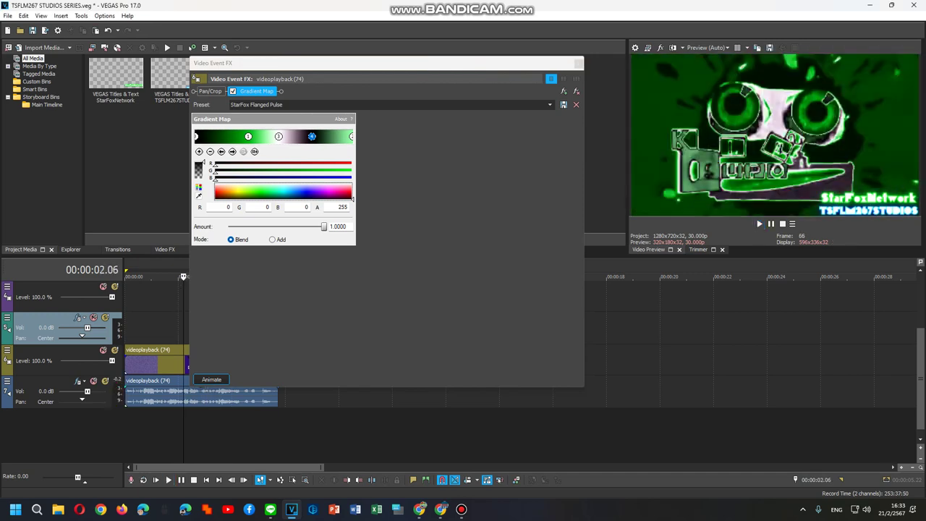
{"action": "left_click_drag", "start_coordinate": [248, 136], "coordinate": [218, 136]}
{"action": "key", "text": "space"}
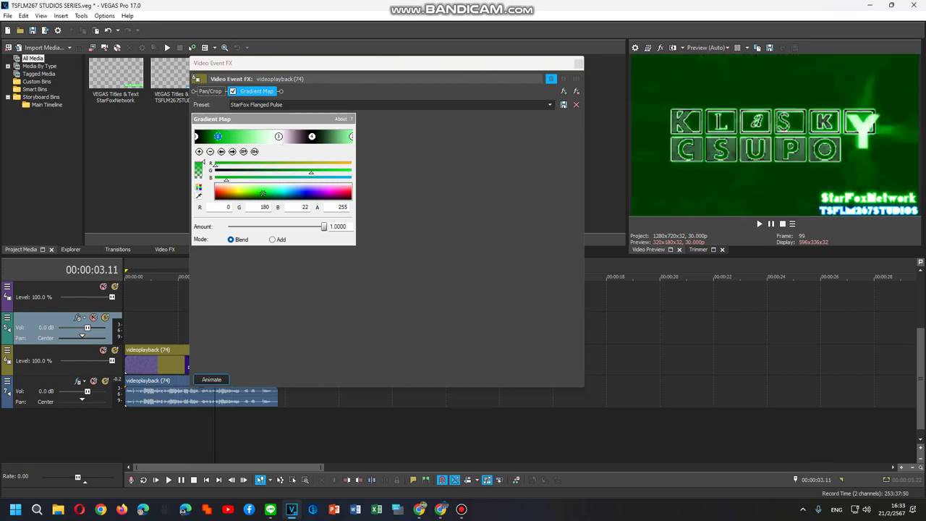
Step: Select the clip's full time range and step through the Gradient Map's color stops to check their colors
{"action": "double_click", "coordinate": [204, 398]}
{"action": "right_click", "coordinate": [232, 397]}
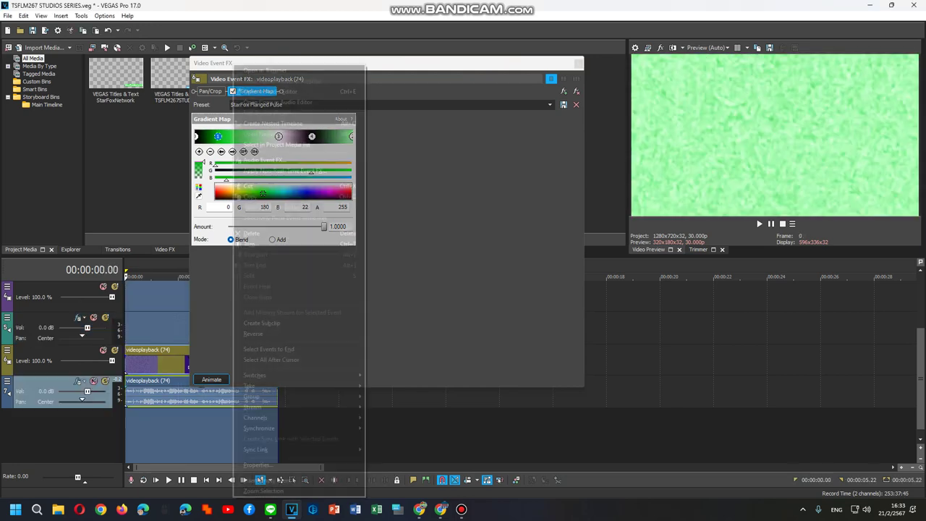
{"action": "left_click", "coordinate": [262, 159]}
{"action": "left_click", "coordinate": [232, 152]}
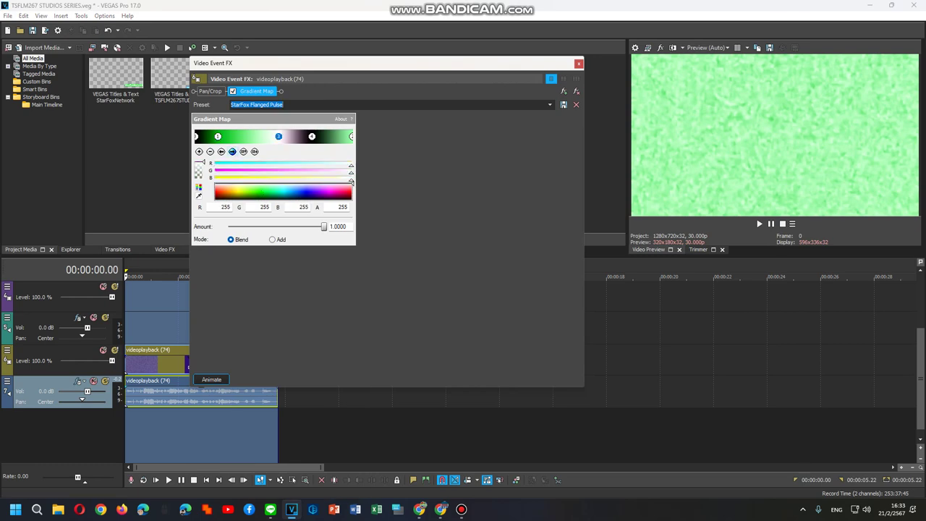
{"action": "left_click", "coordinate": [232, 152]}
{"action": "left_click", "coordinate": [233, 152]}
Step: Open the audio clip's Vocodex effect, choose its carrier waveform, and close both the audio and video effect windows
{"action": "right_click", "coordinate": [210, 398]}
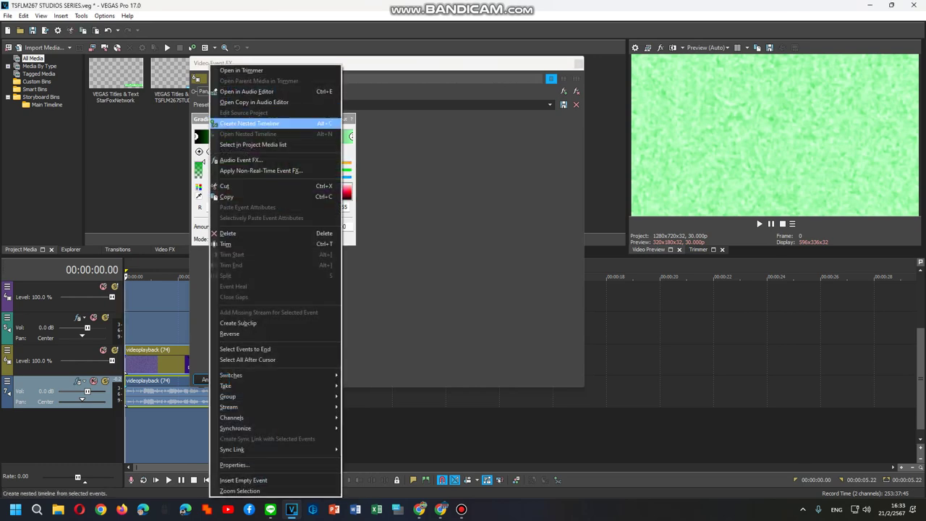
{"action": "left_click", "coordinate": [242, 159]}
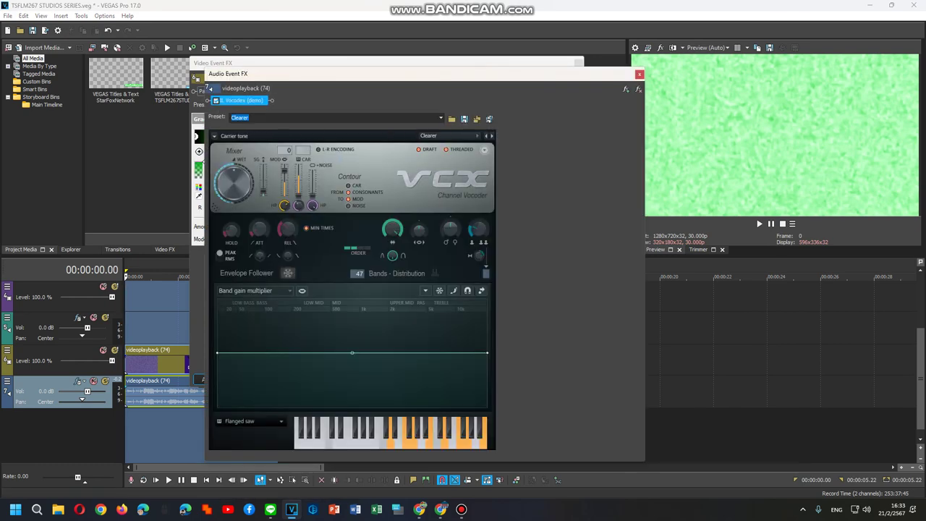
{"action": "left_click", "coordinate": [251, 421]}
{"action": "left_click", "coordinate": [294, 432]}
{"action": "left_click", "coordinate": [640, 74]}
{"action": "left_click", "coordinate": [578, 63]}
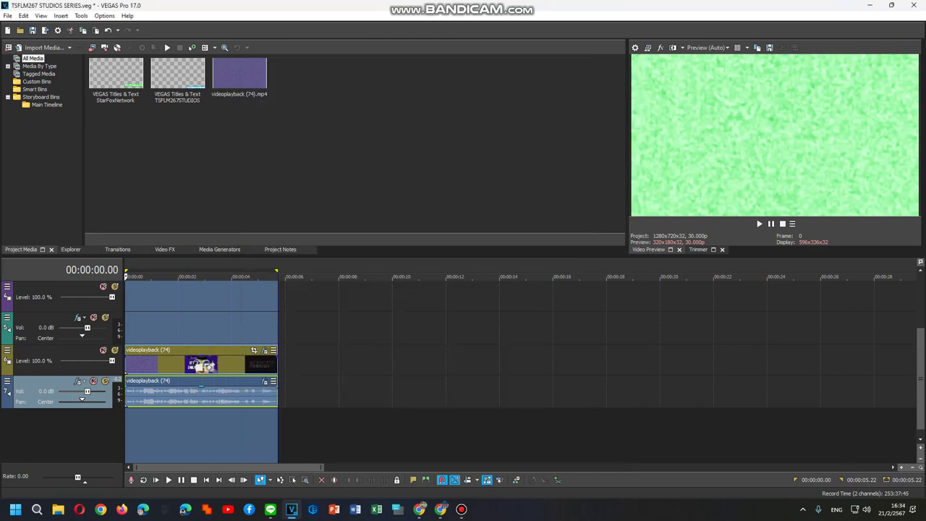
Step: Preview the finished clip and name its render output "An Audio Effect I'll Call StarFox Flanged Pulse"
{"action": "left_click", "coordinate": [759, 224]}
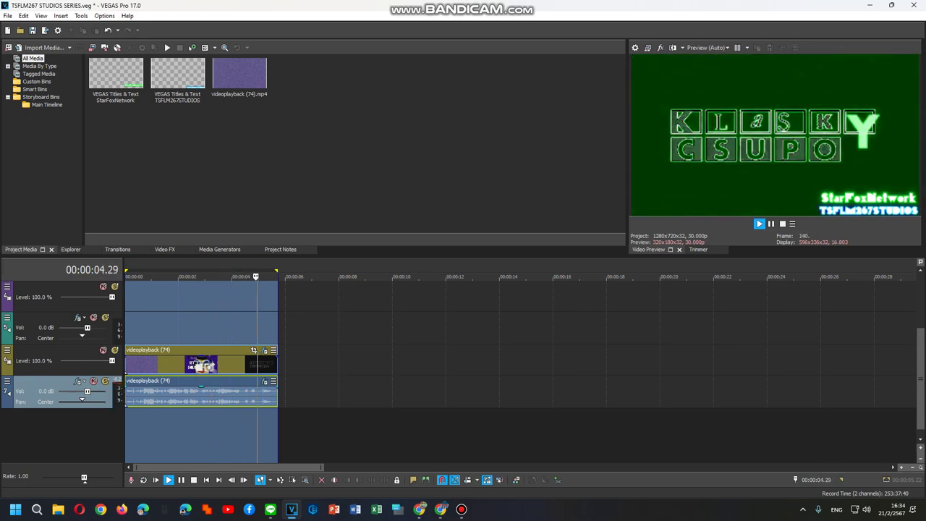
{"action": "left_click", "coordinate": [45, 31]}
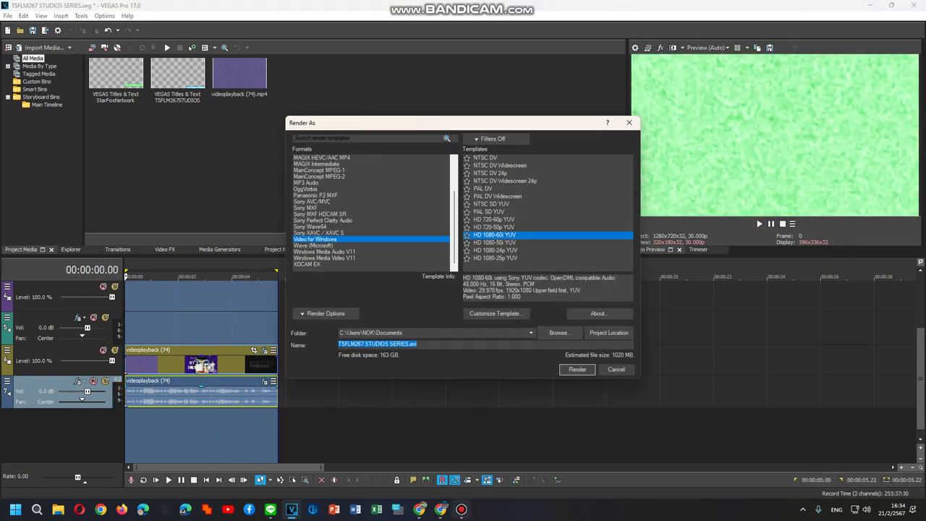
{"action": "mouse_move", "coordinate": [461, 510]}
{"action": "type", "text": "An A"}
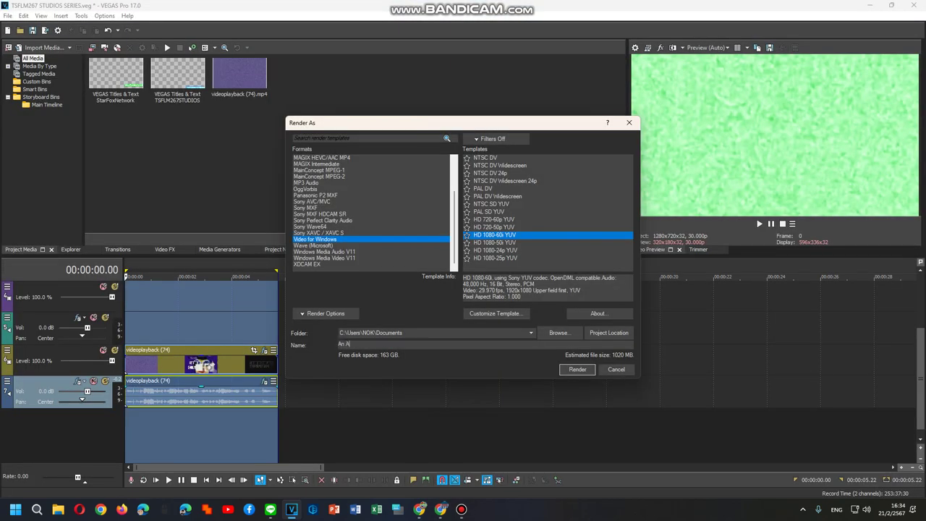
{"action": "type", "text": "dio Effect I'll Call StarFox Flanged Pulse"}
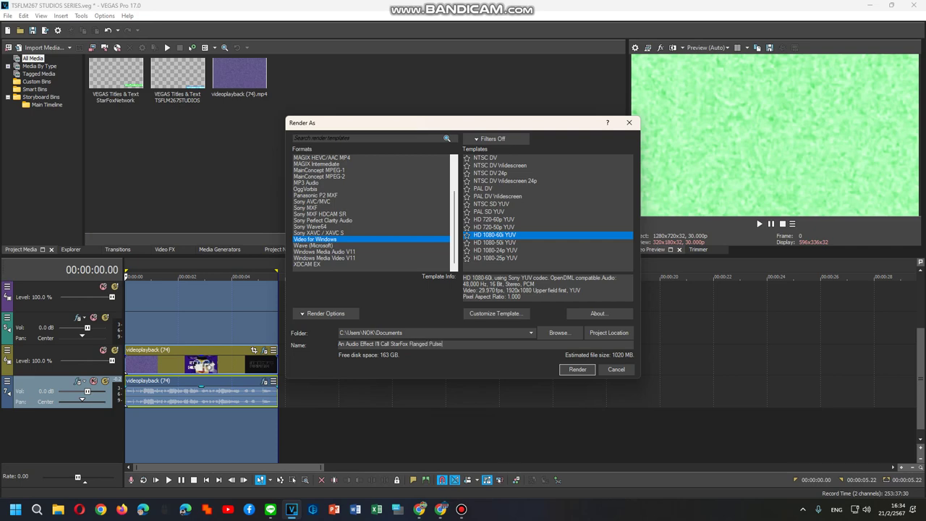